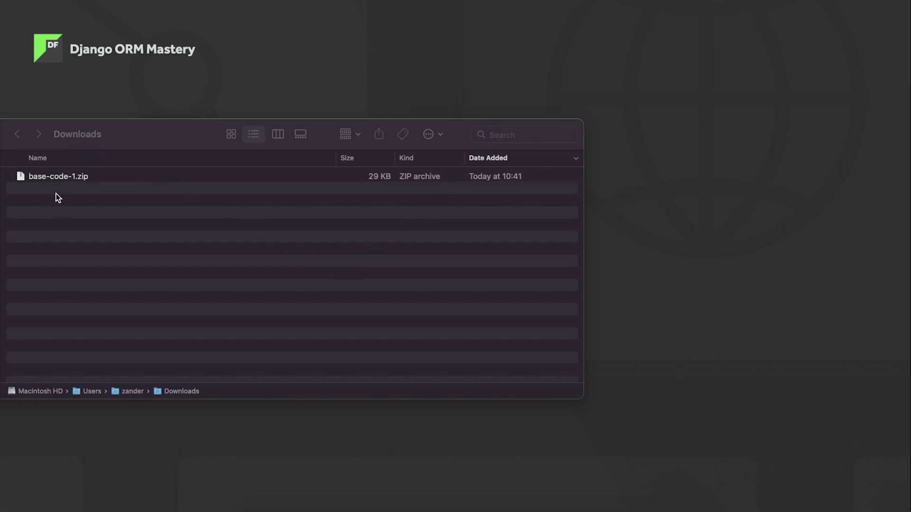
# - Extract base-code-1.zip and expand the new base-code-1 folder to view its contents
pyautogui.doubleClick(57, 176)
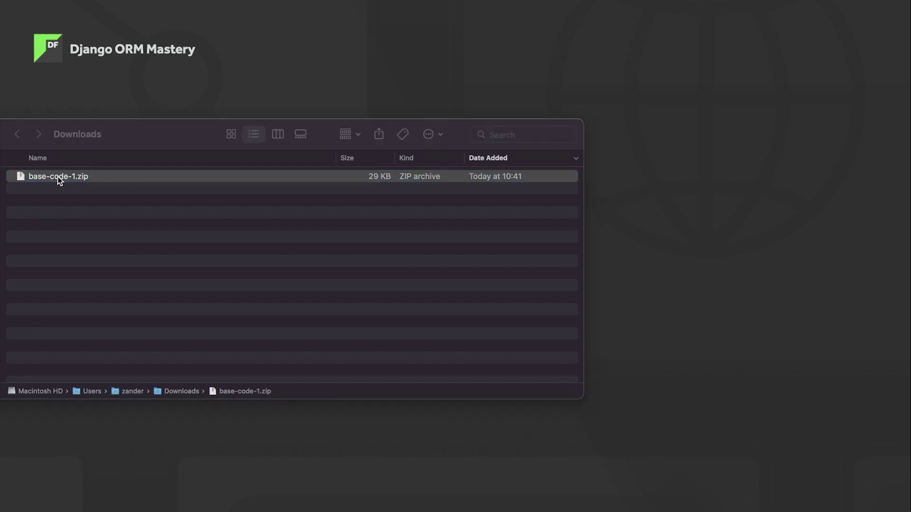
pyautogui.click(69, 215)
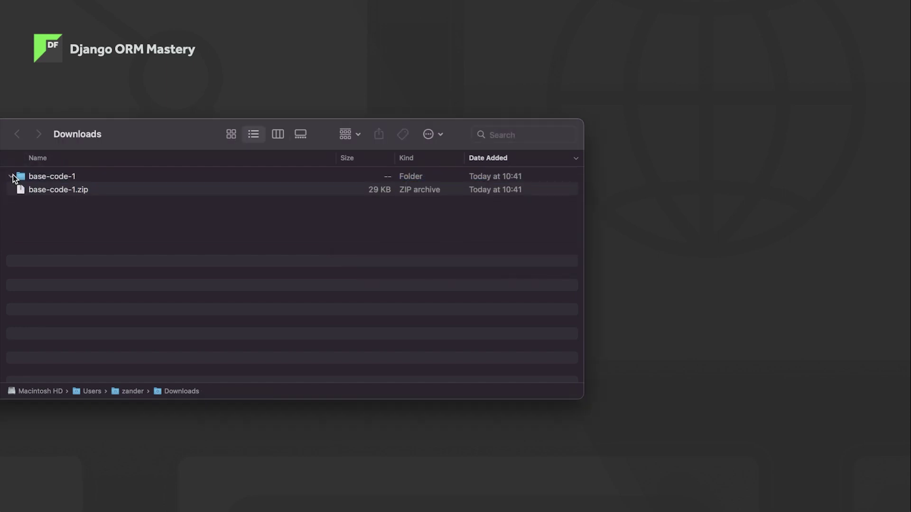
pyautogui.click(12, 176)
pyautogui.click(11, 176)
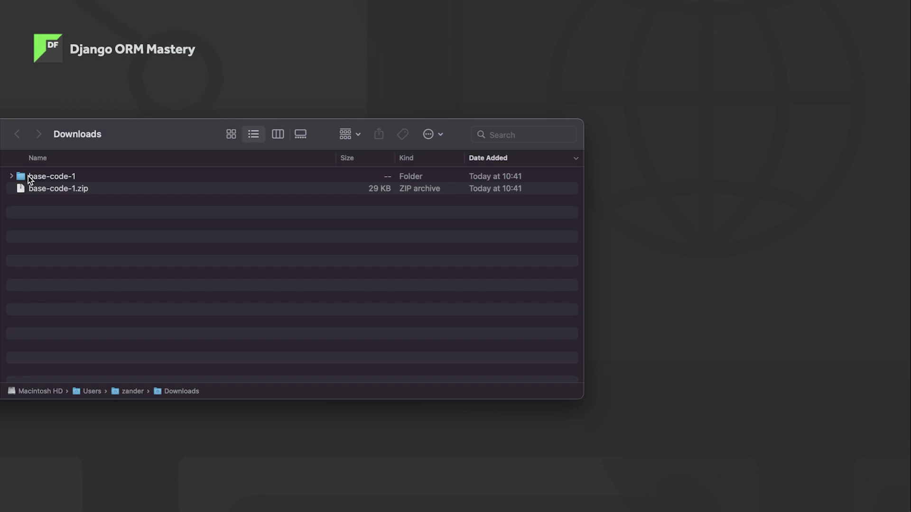
# - Recheck the base-code-1 project files, then dismiss the zip file's context menu unused
pyautogui.click(12, 175)
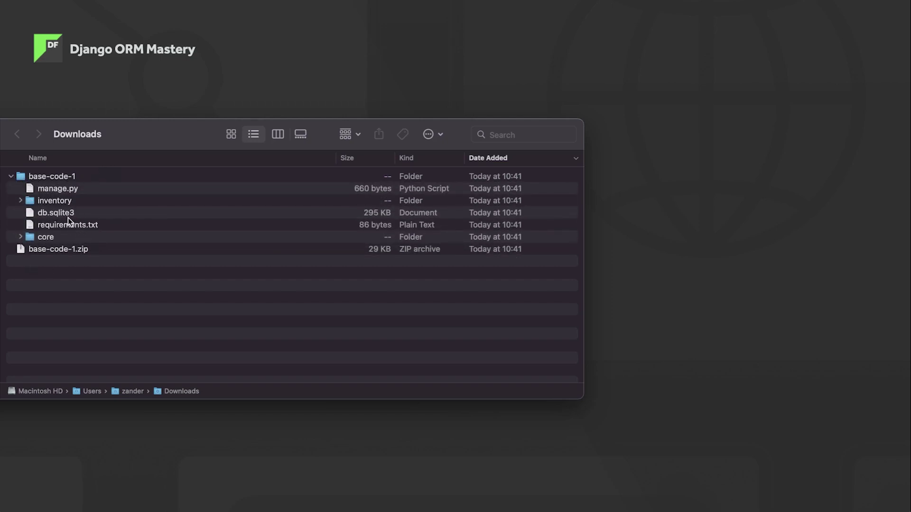
pyautogui.click(11, 175)
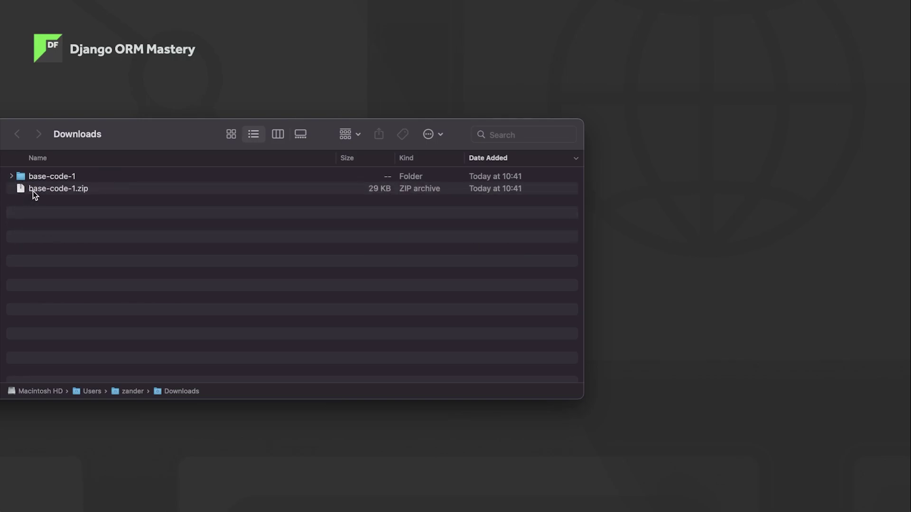
pyautogui.rightClick(43, 191)
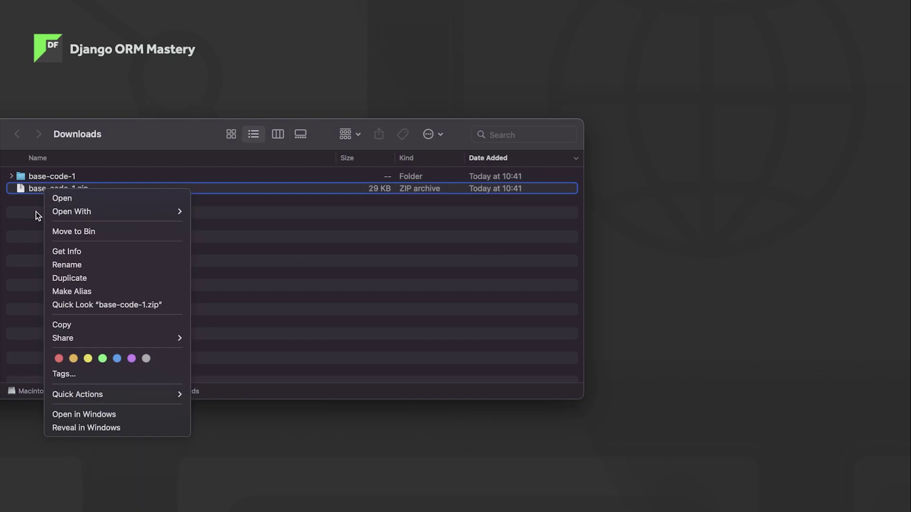
pyautogui.click(36, 213)
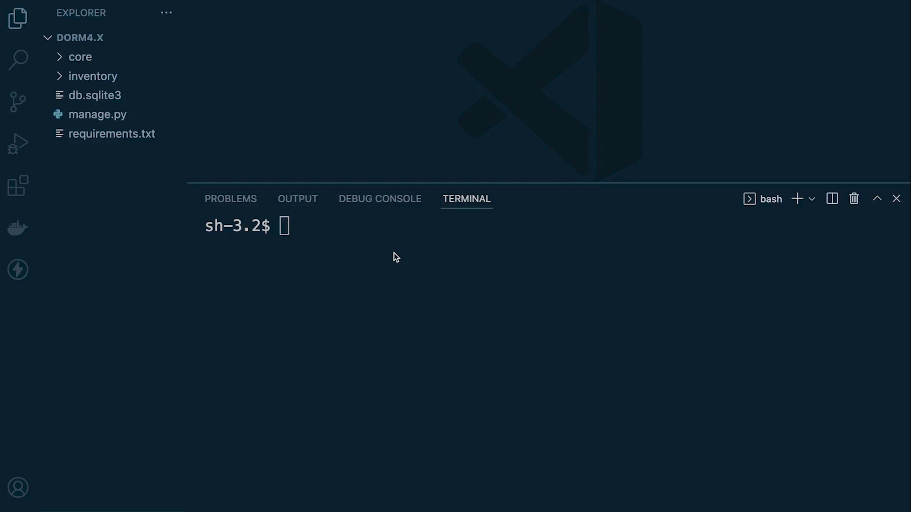
# - Check the File menu without choosing anything, then focus the dorm4.x bash terminal prompt
pyautogui.click(72, 7)
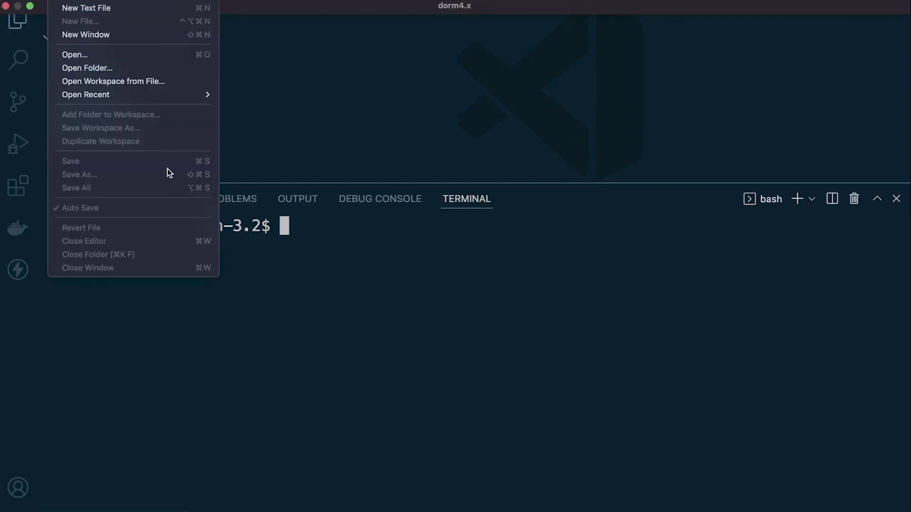
pyautogui.click(295, 295)
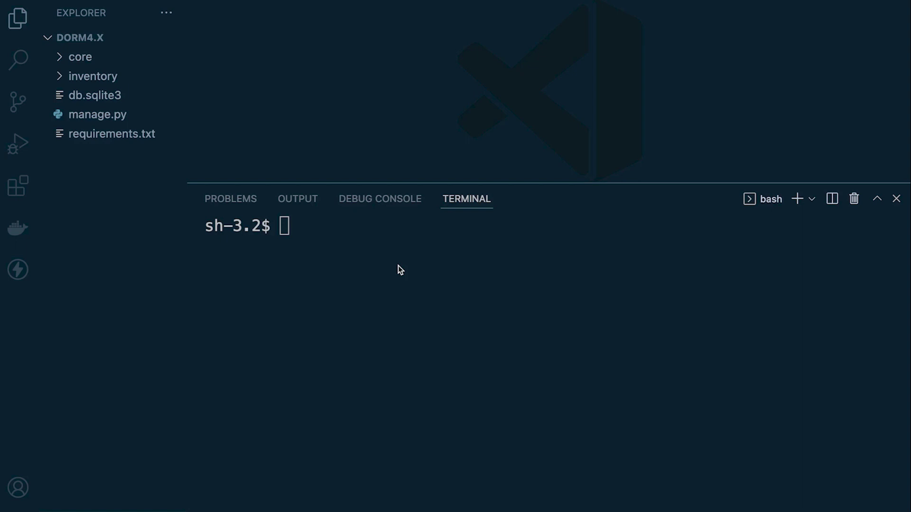
pyautogui.click(379, 244)
pyautogui.hotkey('ctrl', '`')
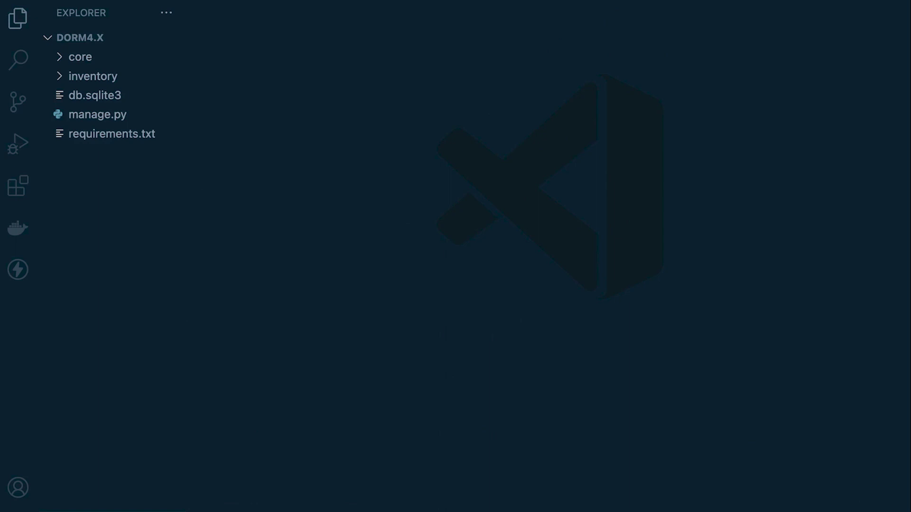
pyautogui.hotkey('ctrl', '`')
pyautogui.moveTo(552, 431)
pyautogui.mouseDown()
pyautogui.moveTo(547, 452)
pyautogui.moveTo(492, 176)
pyautogui.mouseUp()
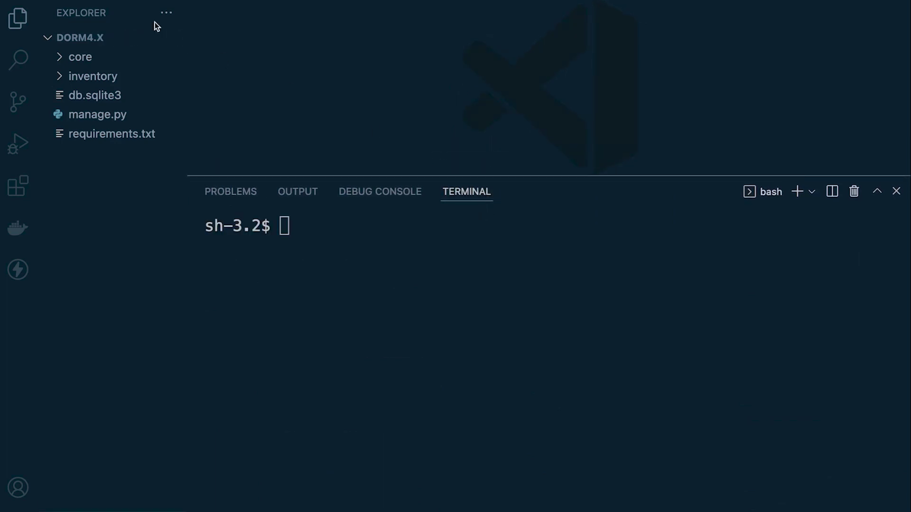
pyautogui.moveTo(455, 6)
pyautogui.click(96, 1)
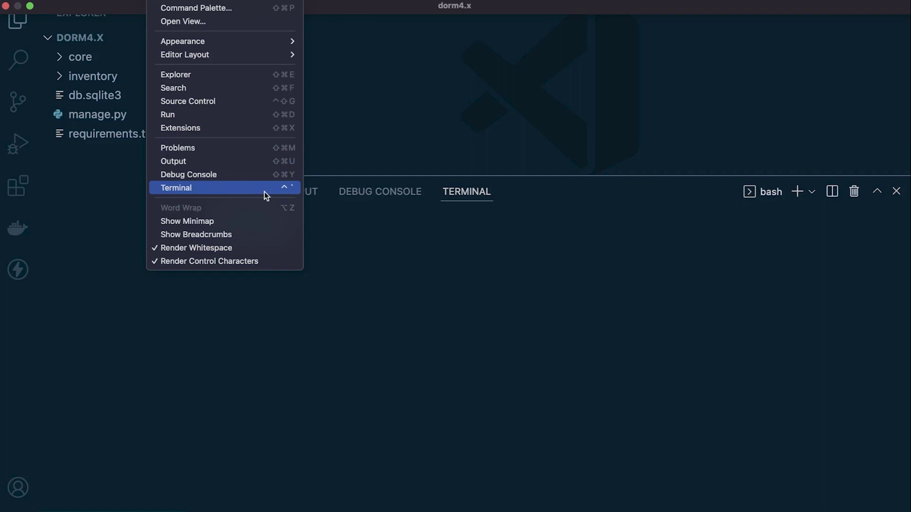
pyautogui.click(289, 189)
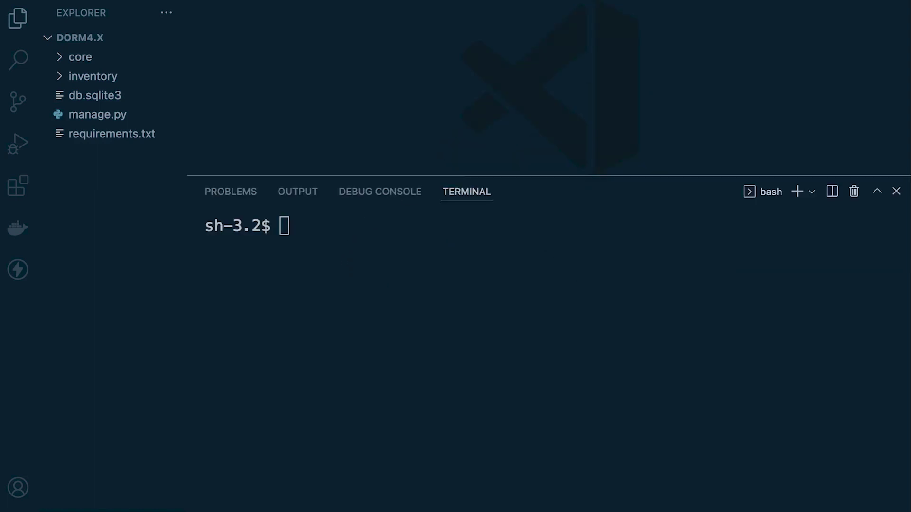
# - Create a venv virtual environment in dorm4.x, fixing the mistyped module name
pyautogui.click(405, 231)
pyautogui.write('python3')
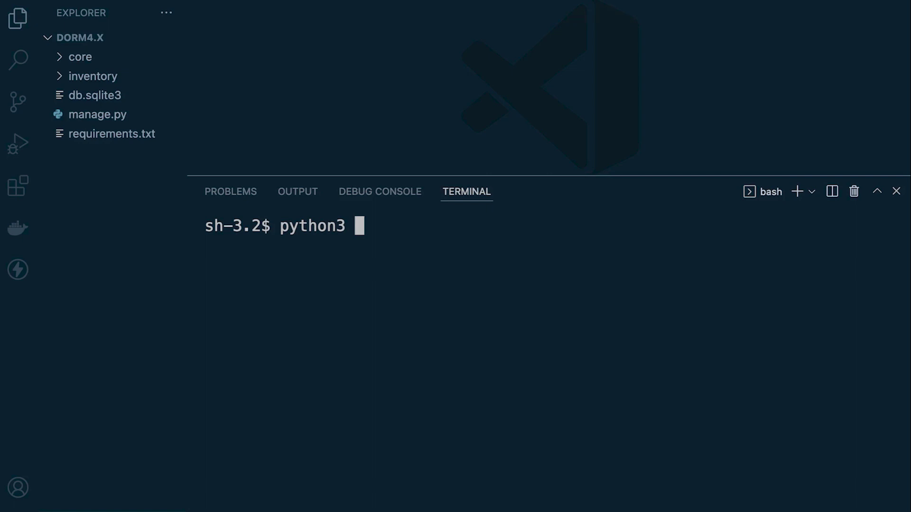
pyautogui.write('-m vev')
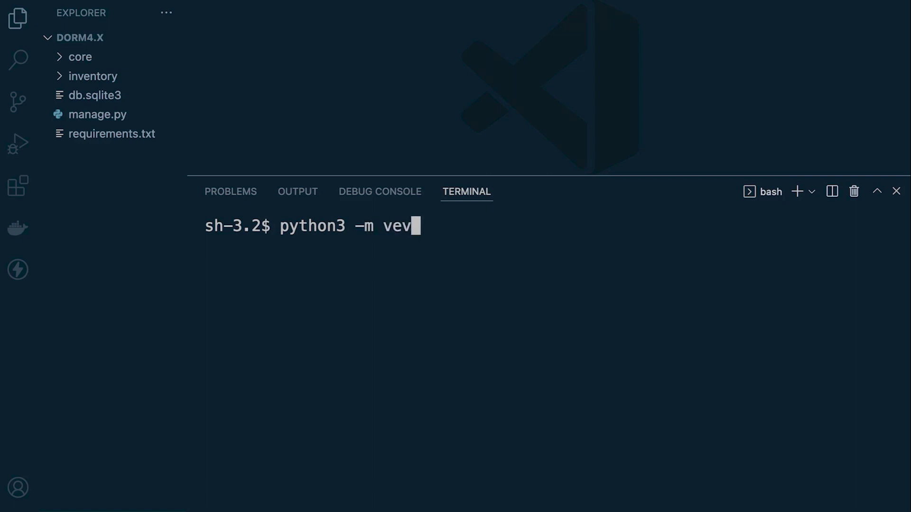
pyautogui.press('BackSpace')
pyautogui.write('vn')
pyautogui.press('BackSpace')
pyautogui.press('BackSpace')
pyautogui.press('BackSpace')
pyautogui.write('nv ')
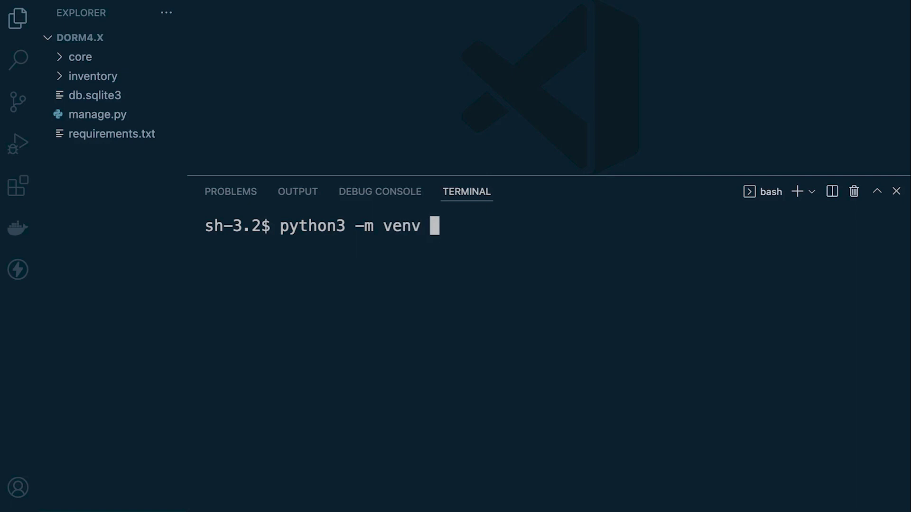
pyautogui.write('ven')
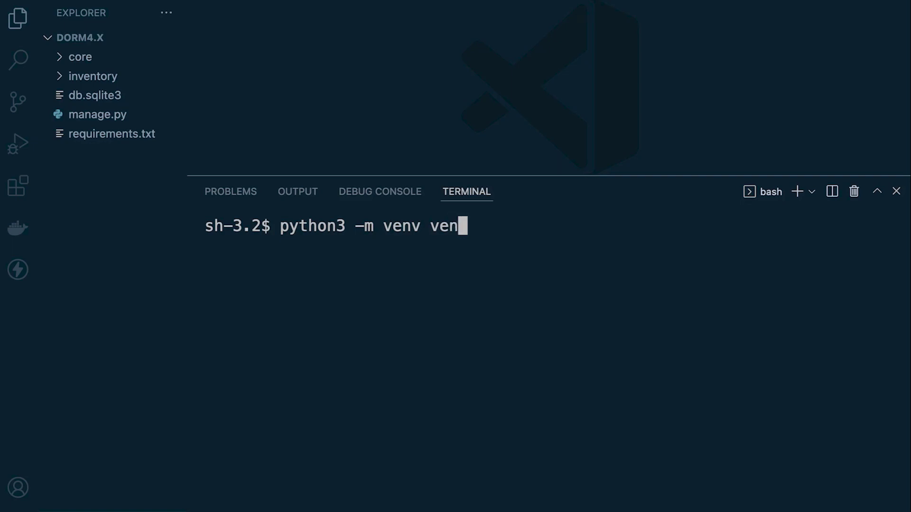
pyautogui.write('v')
pyautogui.press('Return')
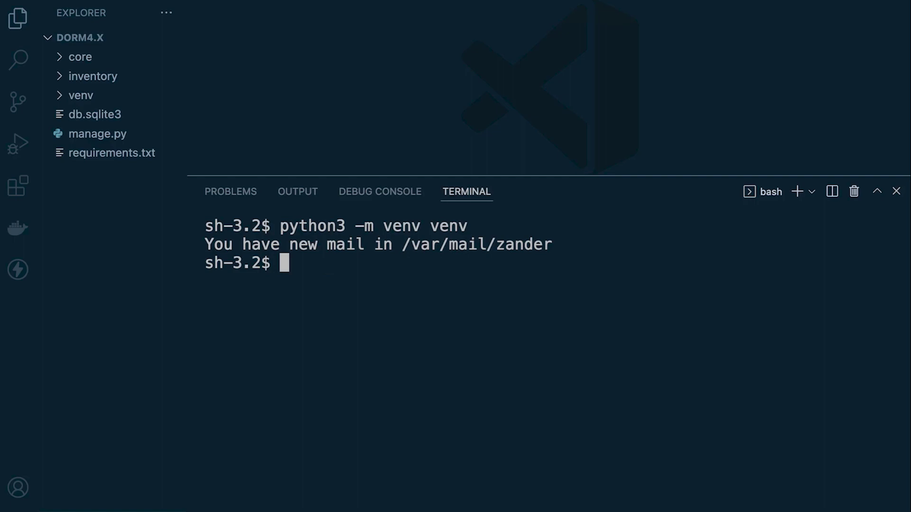
pyautogui.write('venv\\')
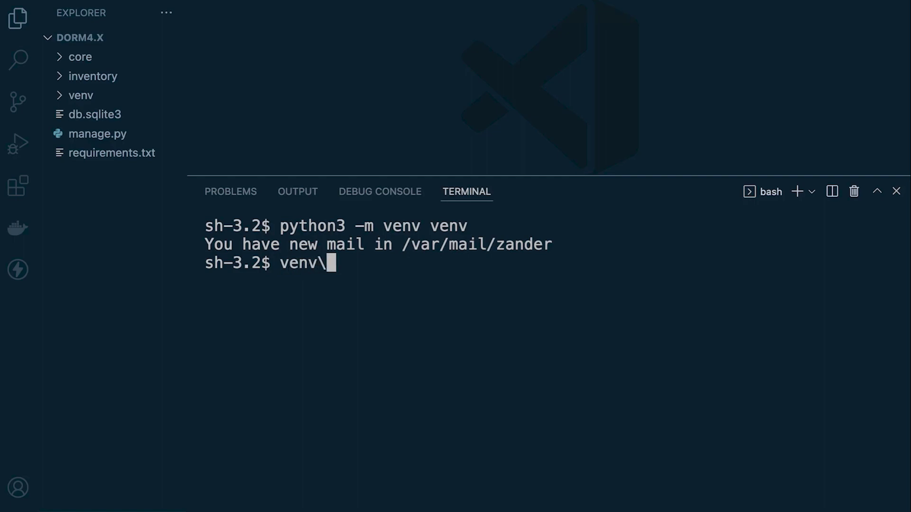
pyautogui.write('Script')
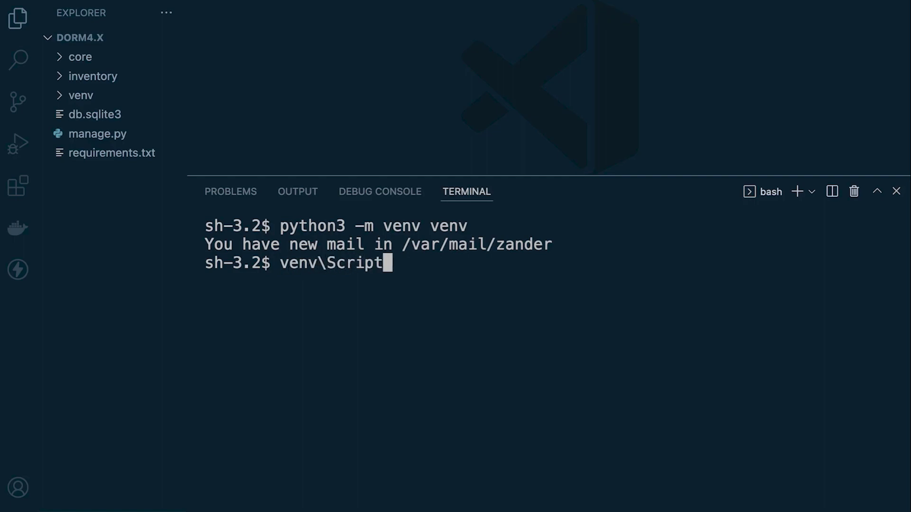
pyautogui.write('\\')
pyautogui.write('a')
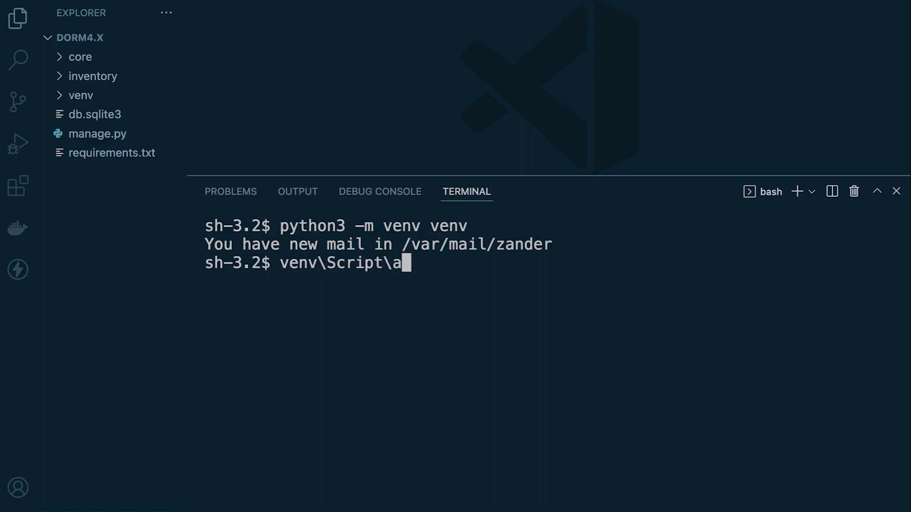
pyautogui.write('ctivat')
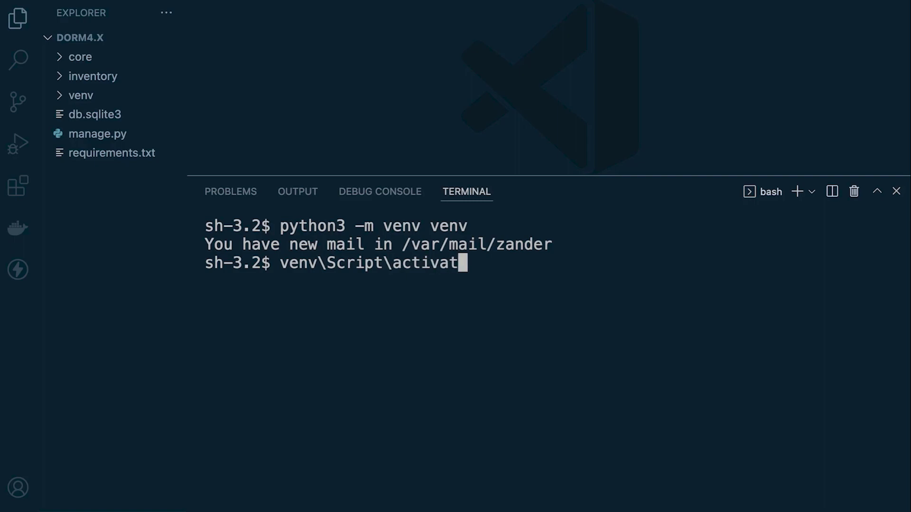
pyautogui.write('e')
# - Activate the environment with 'source venv/bin/activate' so the prompt shows (venv)
pyautogui.press('BackSpace')
pyautogui.press('BackSpace')
pyautogui.press('BackSpace')
pyautogui.press('BackSpace')
pyautogui.press('BackSpace')
pyautogui.press('BackSpace')
pyautogui.press('BackSpace')
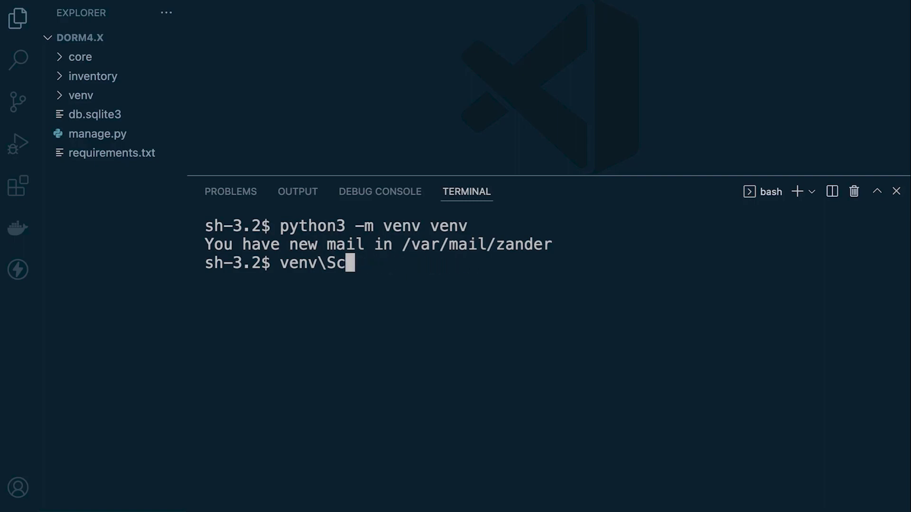
pyautogui.press('BackSpace')
pyautogui.press('BackSpace')
pyautogui.press('BackSpace')
pyautogui.press('BackSpace')
pyautogui.write('sourve')
pyautogui.press('BackSpace')
pyautogui.press('BackSpace')
pyautogui.press('BackSpace')
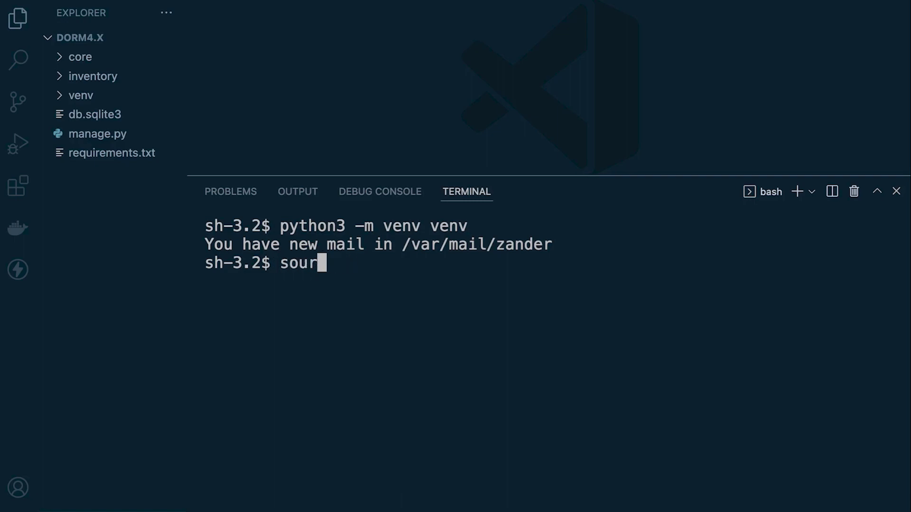
pyautogui.write('ce bv')
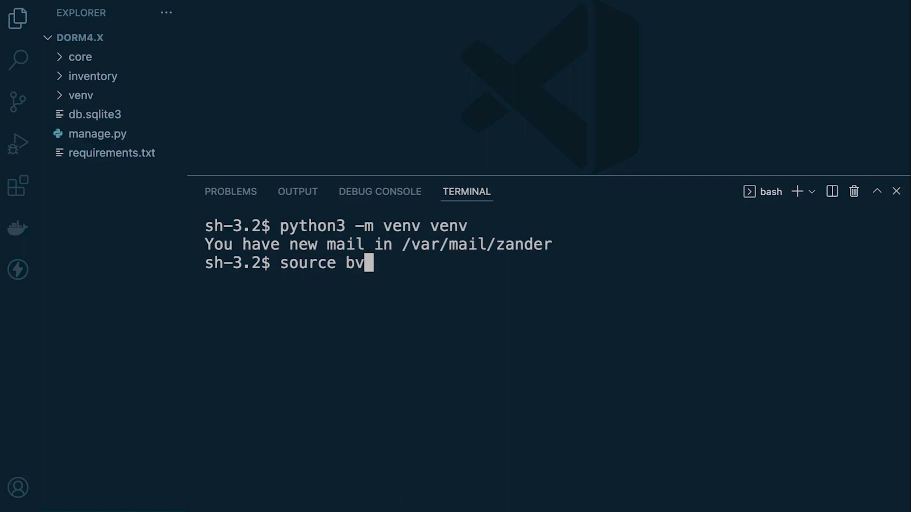
pyautogui.press('BackSpace')
pyautogui.press('BackSpace')
pyautogui.write('venv/bin/a')
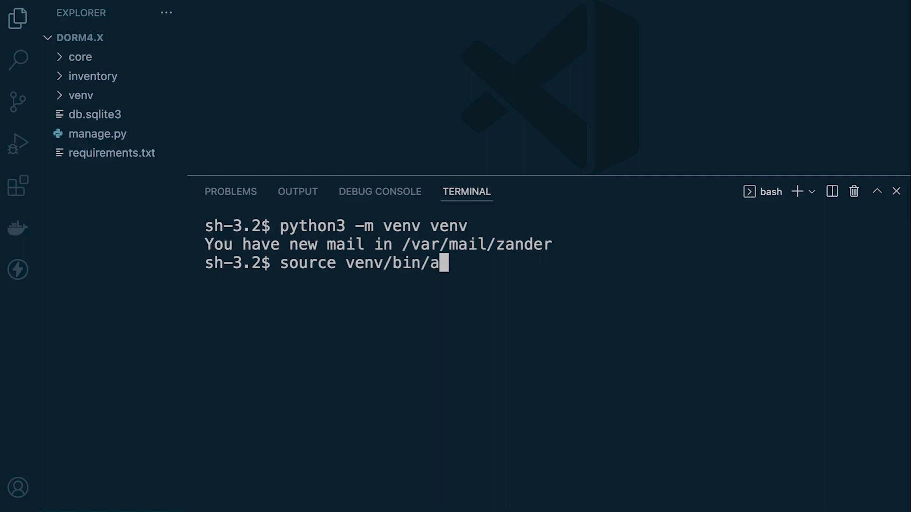
pyautogui.press('Tab')
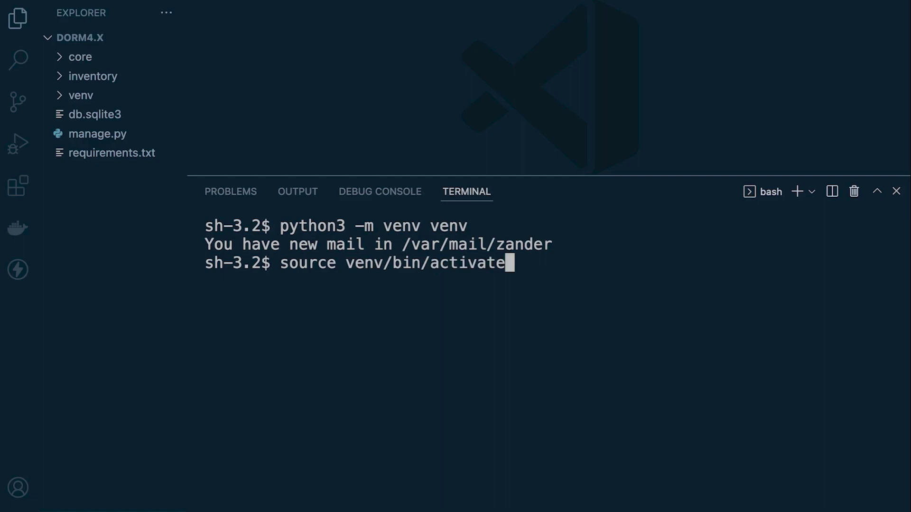
pyautogui.press('Return')
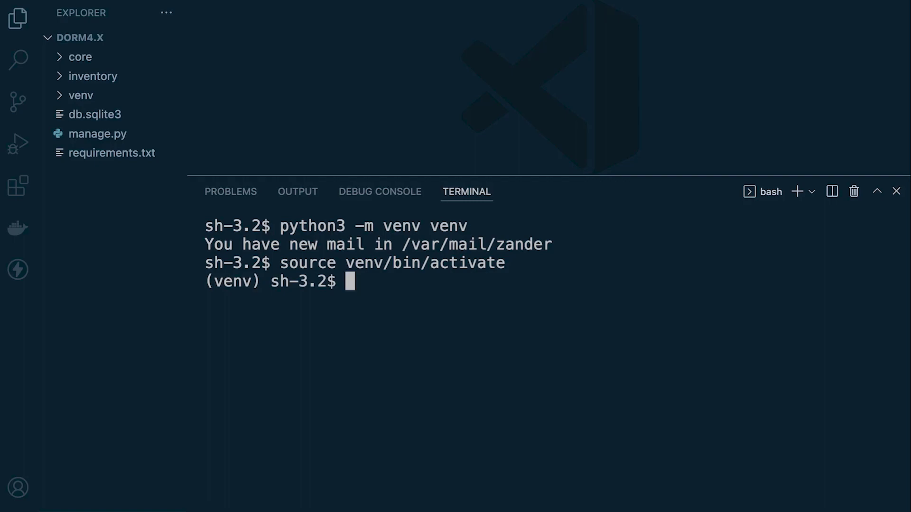
pyautogui.click(653, 29)
# - Open requirements.txt and select its package lines, including Django 4.0.4 and Pillow 9.1.1
pyautogui.click(114, 178)
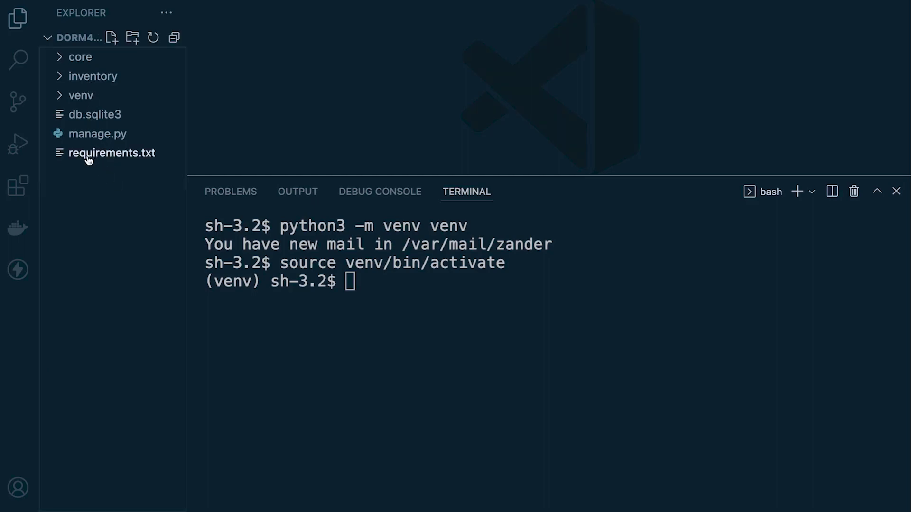
pyautogui.click(111, 153)
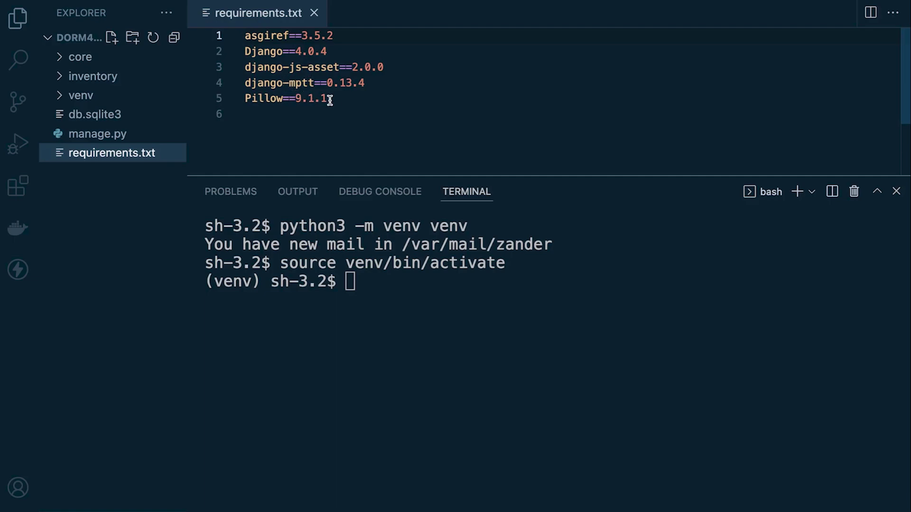
pyautogui.moveTo(331, 100); pyautogui.dragTo(245, 35)
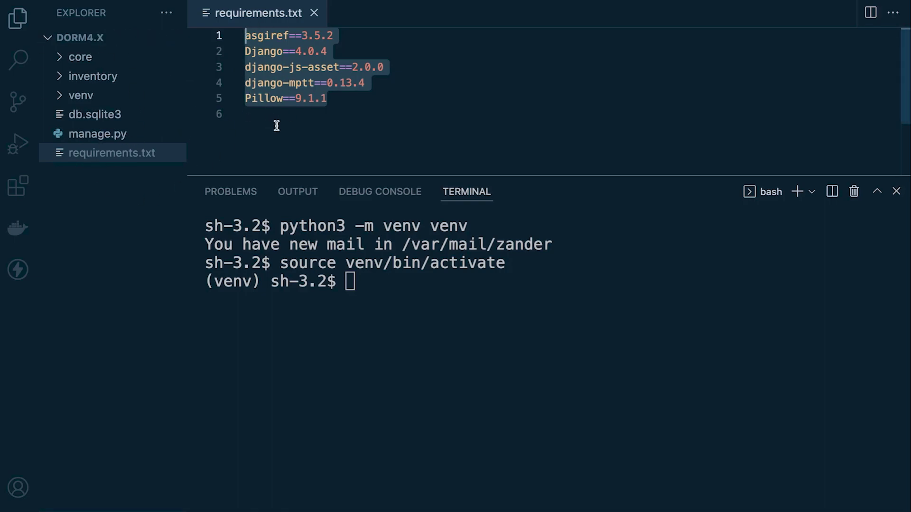
pyautogui.moveTo(93, 76)
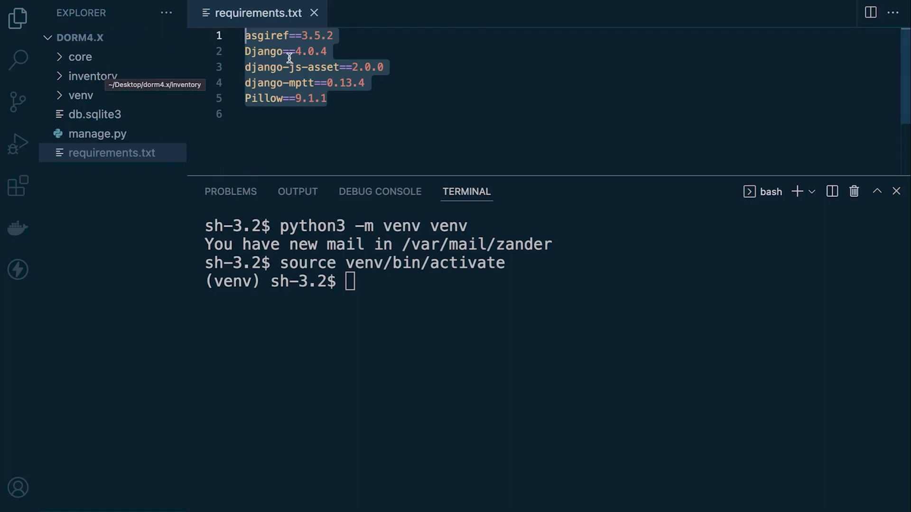
pyautogui.click(334, 51)
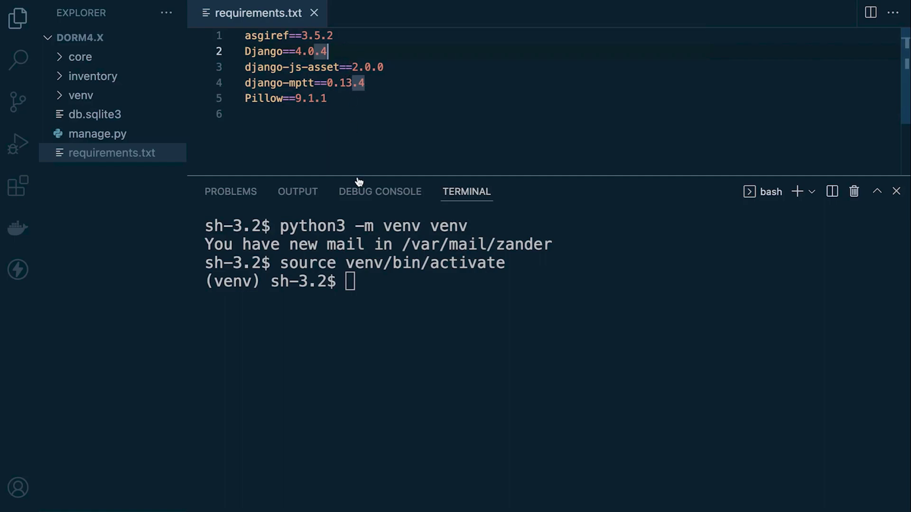
pyautogui.click(348, 100)
pyautogui.click(379, 283)
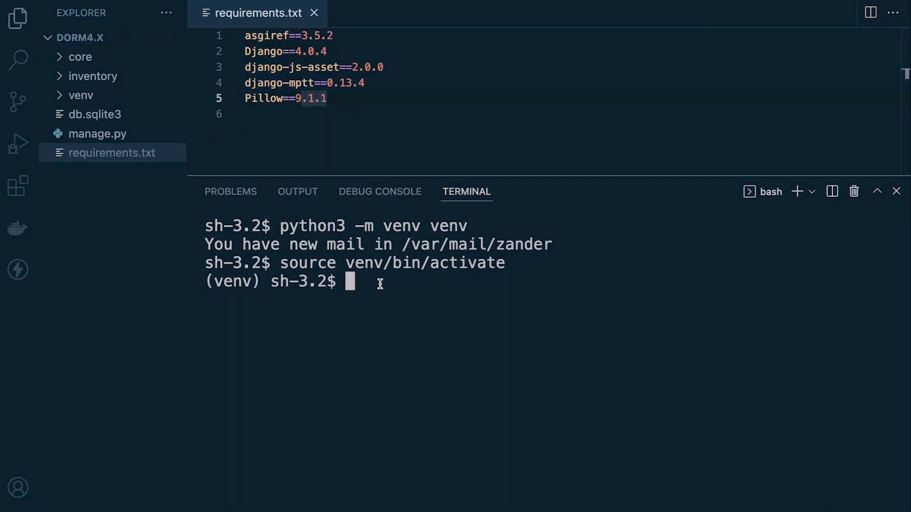
pyautogui.write('pyt')
# - Run 'pip install -r requirements.txt' in the venv, then clear the pip output
pyautogui.press('BackSpace')
pyautogui.press('BackSpace')
pyautogui.write('ip ')
pyautogui.write('install -r ')
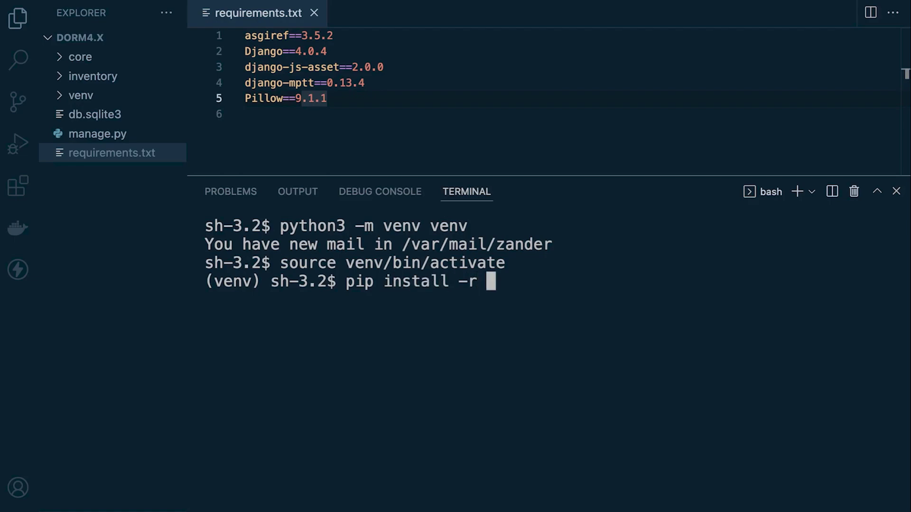
pyautogui.write('re')
pyautogui.press('Tab')
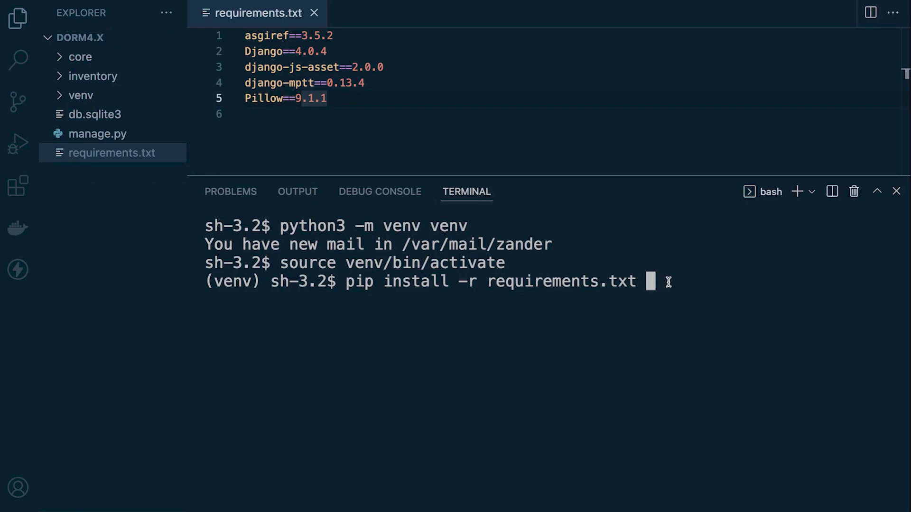
pyautogui.press('Return')
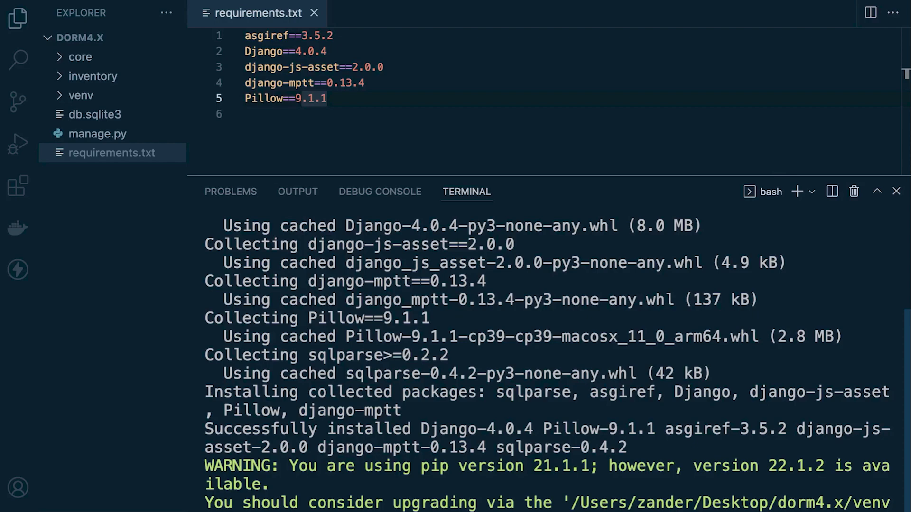
pyautogui.hotkey('ctrl', 'l')
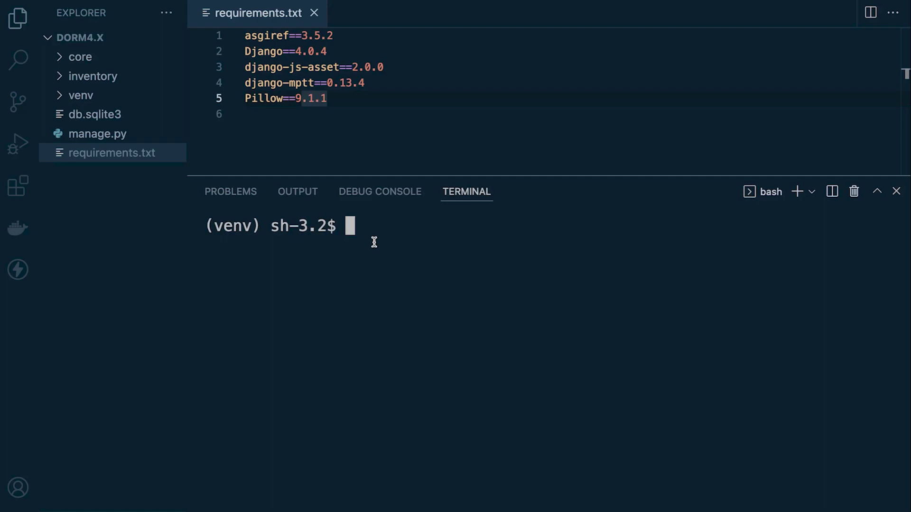
pyautogui.write('p')
pyautogui.write('ytho')
pyautogui.write('3')
# - Run 'python3 manage.py runserver' at 127.0.0.1:8000, then stop it with Ctrl+C
pyautogui.press('BackSpace')
pyautogui.press('BackSpace')
pyautogui.write('n')
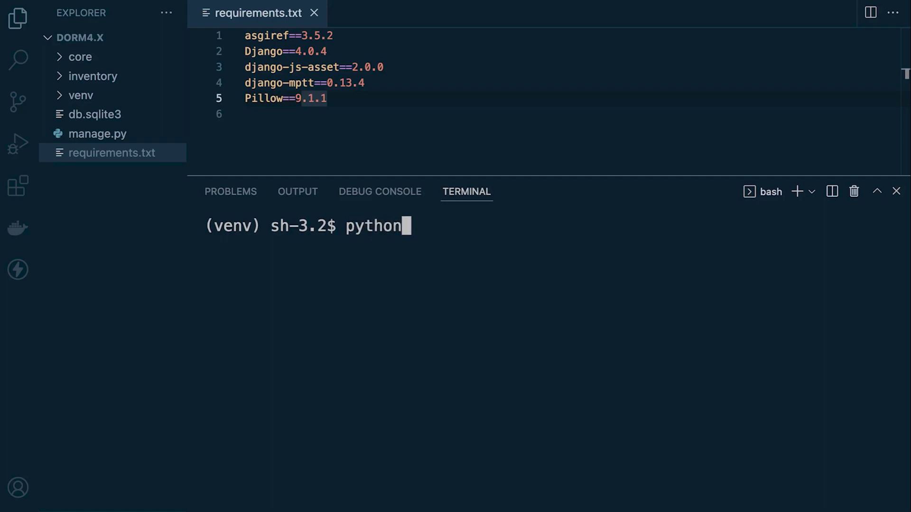
pyautogui.write('3 manage.py r')
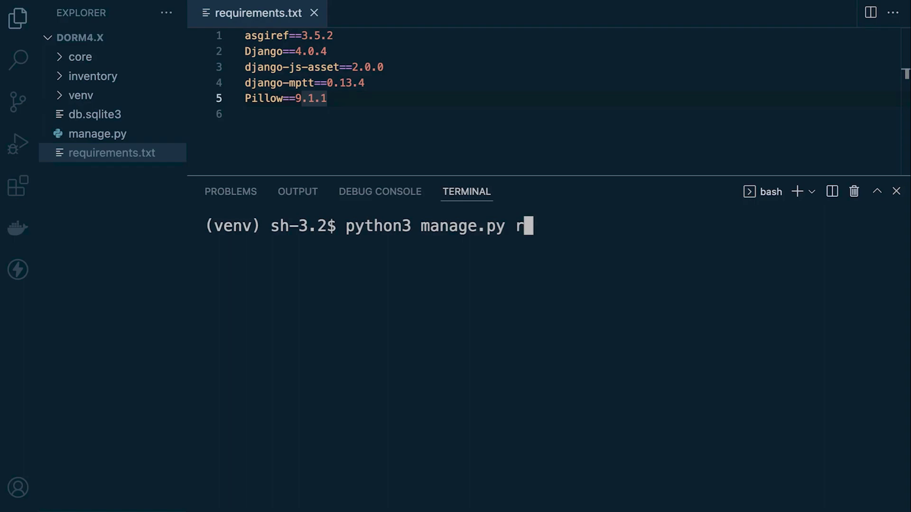
pyautogui.write('unserver')
pyautogui.press('Return')
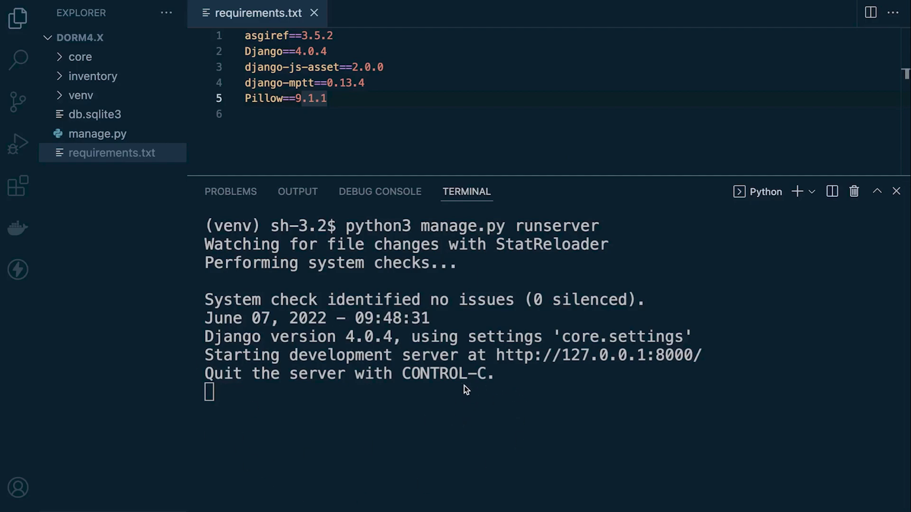
pyautogui.click(560, 384)
pyautogui.hotkey('ctrl', 'c')
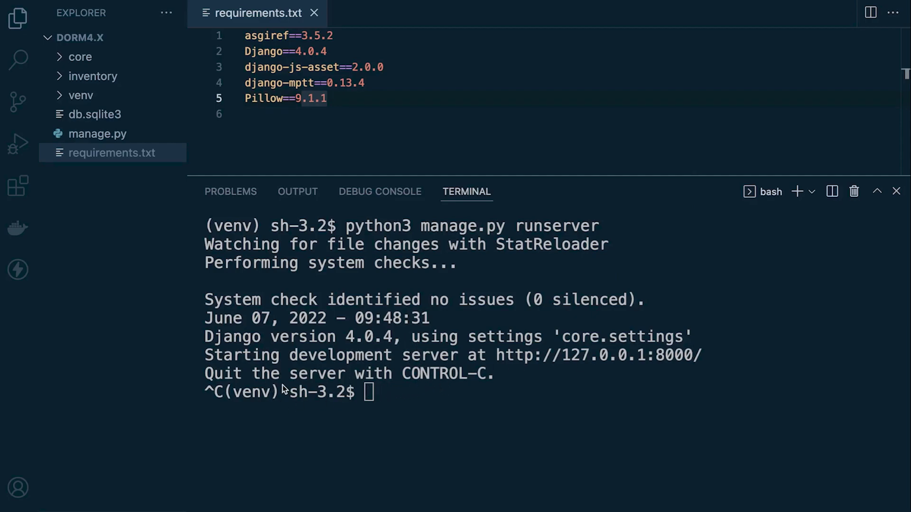
# - Wipe the Django runserver output from the terminal, leaving the (venv) prompt
pyautogui.hotkey('ctrl', 'l')
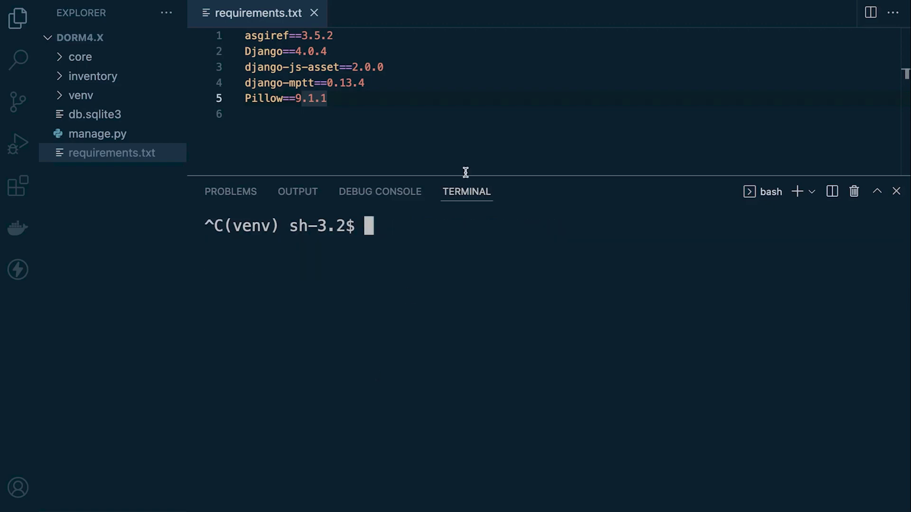